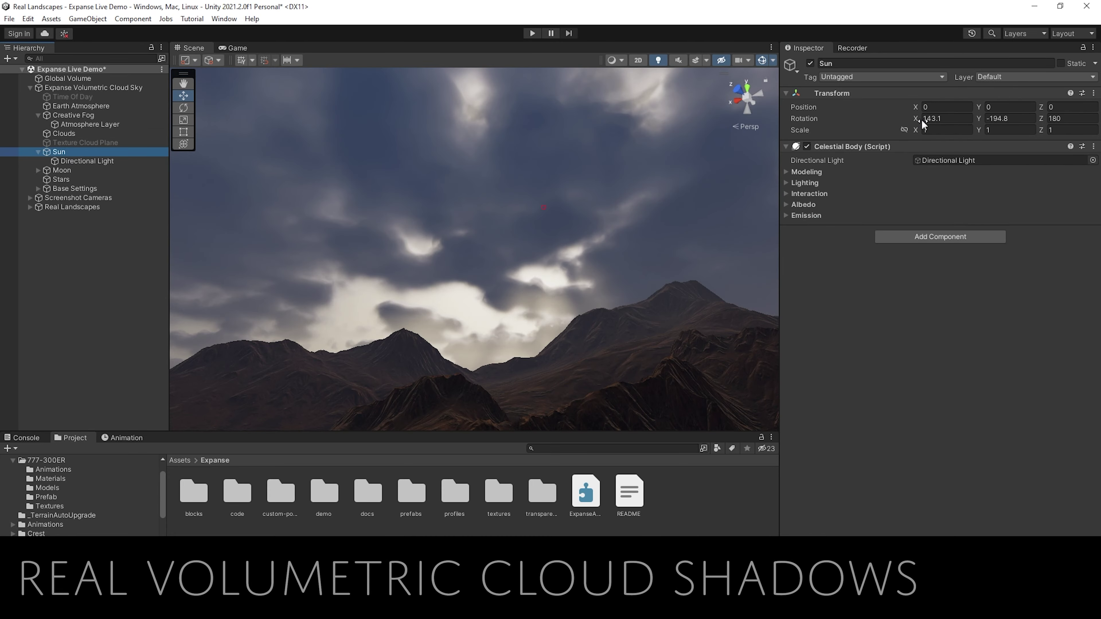
- Scrub the sun's Rotation X and Y to shift the cloud shadows, settling X near 150
mouse_move(922, 119)
mouse_down()
mouse_move(929, 142)
mouse_move(1013, 162)
mouse_up()
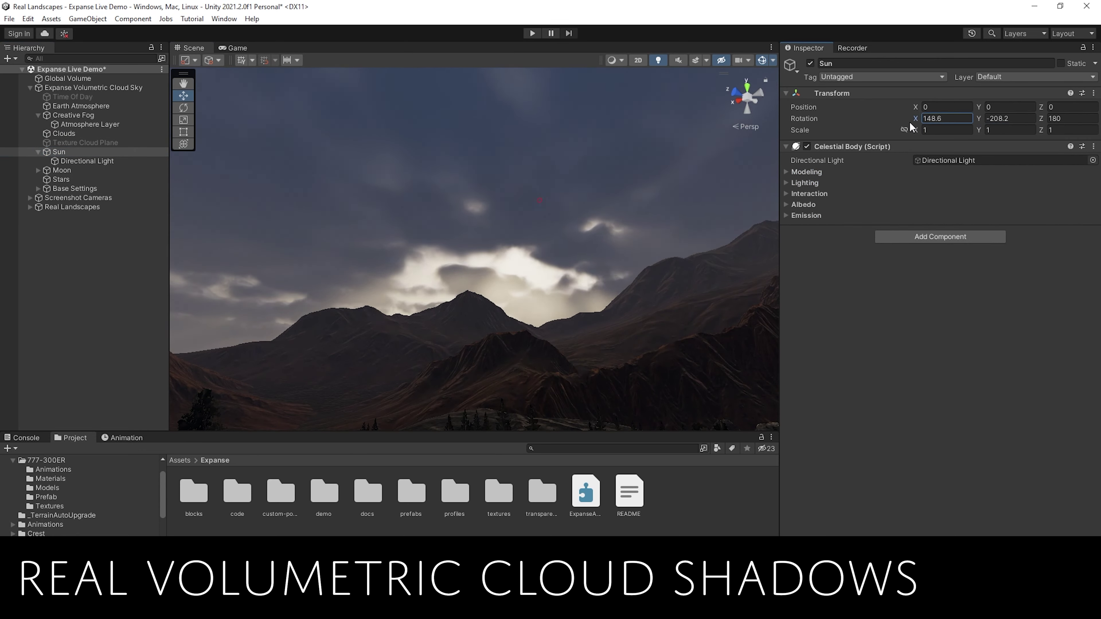
drag(910, 123, 922, 134)
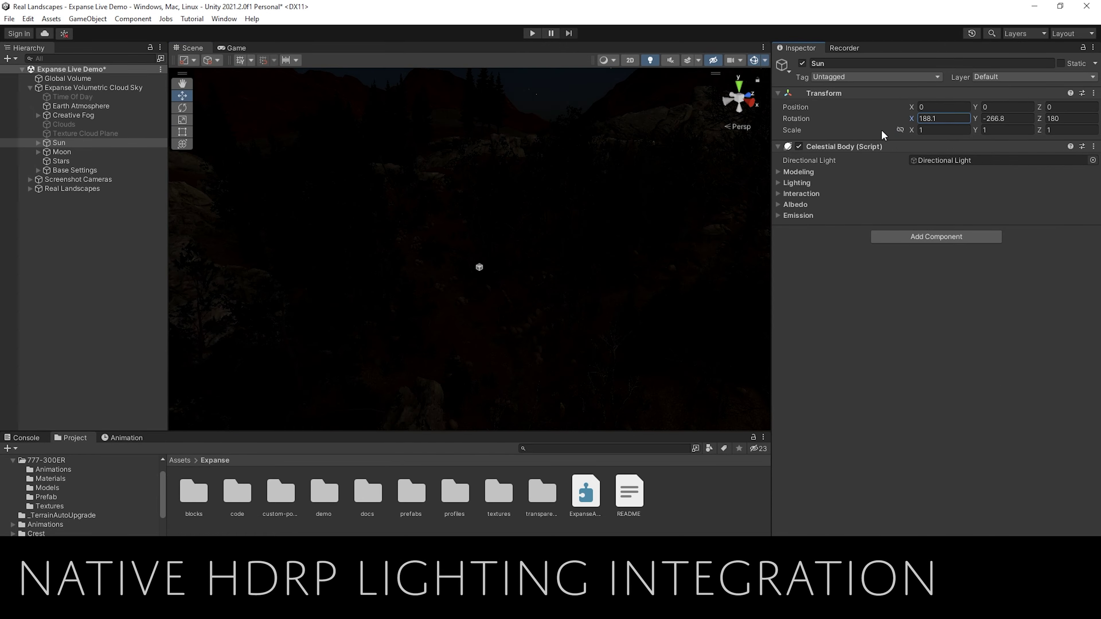
- Lower the sun's Rotation X from 188.1 to 171.9 to light the foggy valley
drag(881, 129, 850, 145)
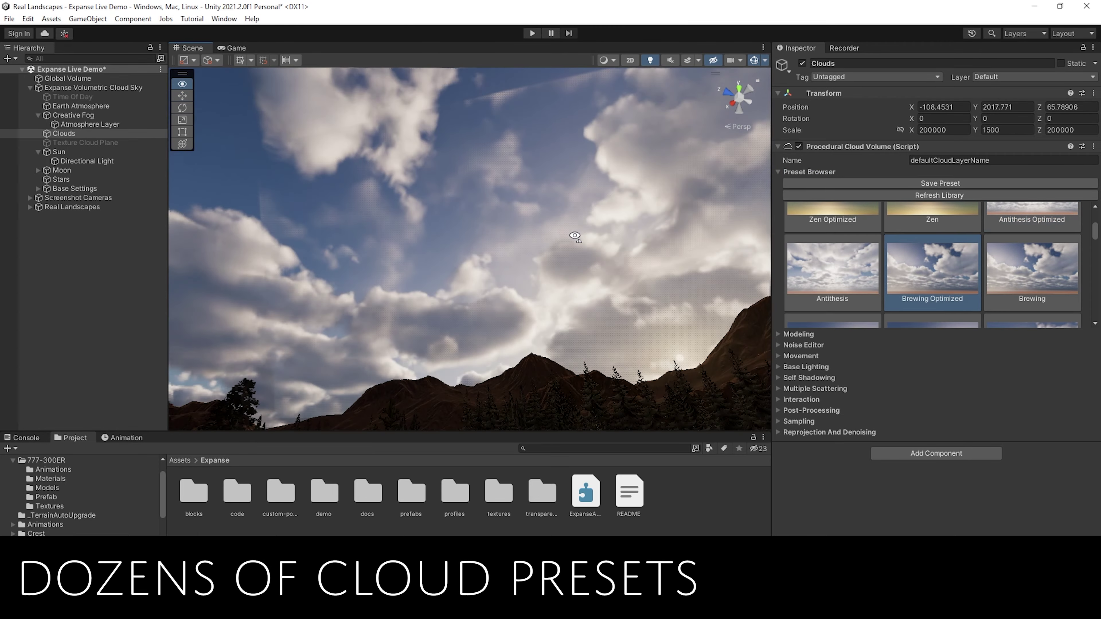
- Apply the Callous cloud preset, then switch to the Jade Optimized preset
scroll(825, 267, down, 2)
click(951, 277)
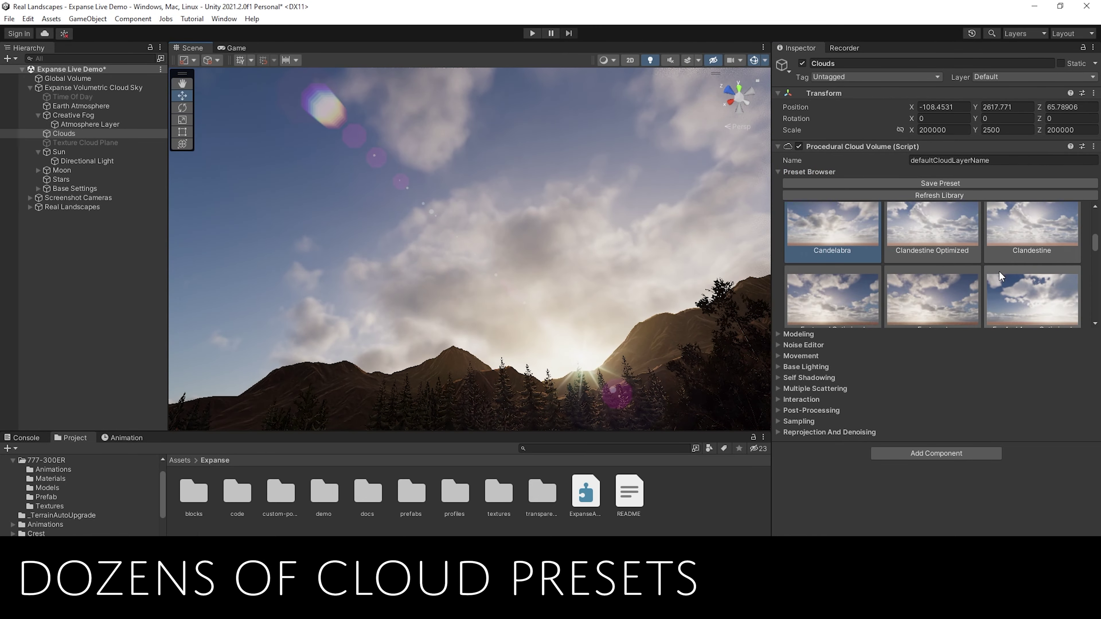
scroll(997, 282, down, 3)
scroll(1040, 294, down, 2)
click(1032, 219)
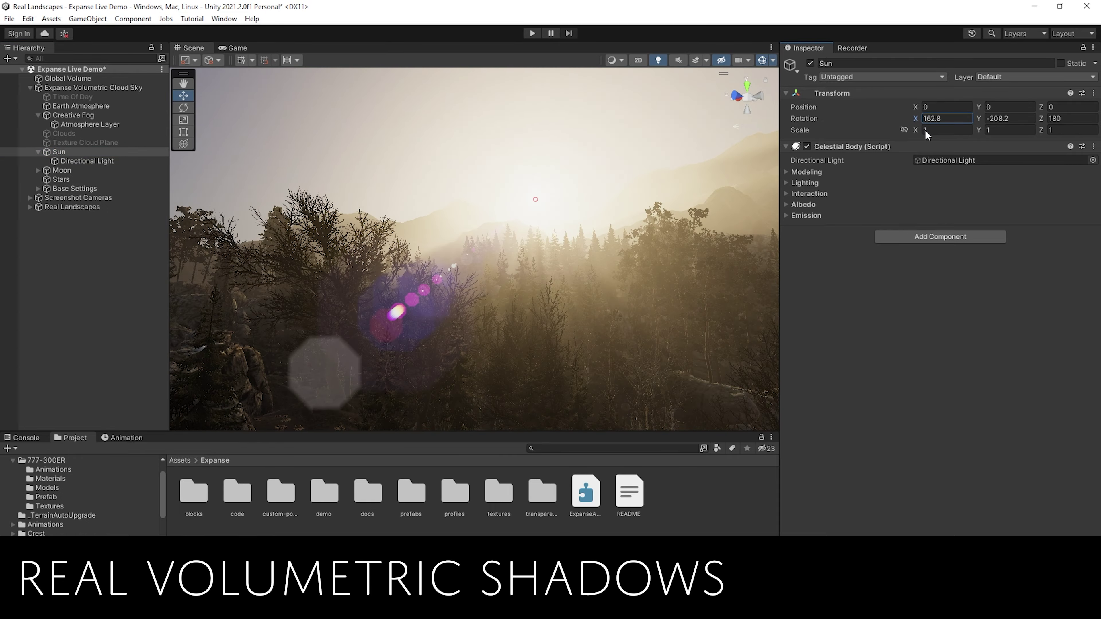
- Pan the Scene view and move the sun's Rotation Y from −227.4 to −209.3
middle_drag(583, 295, 551, 290)
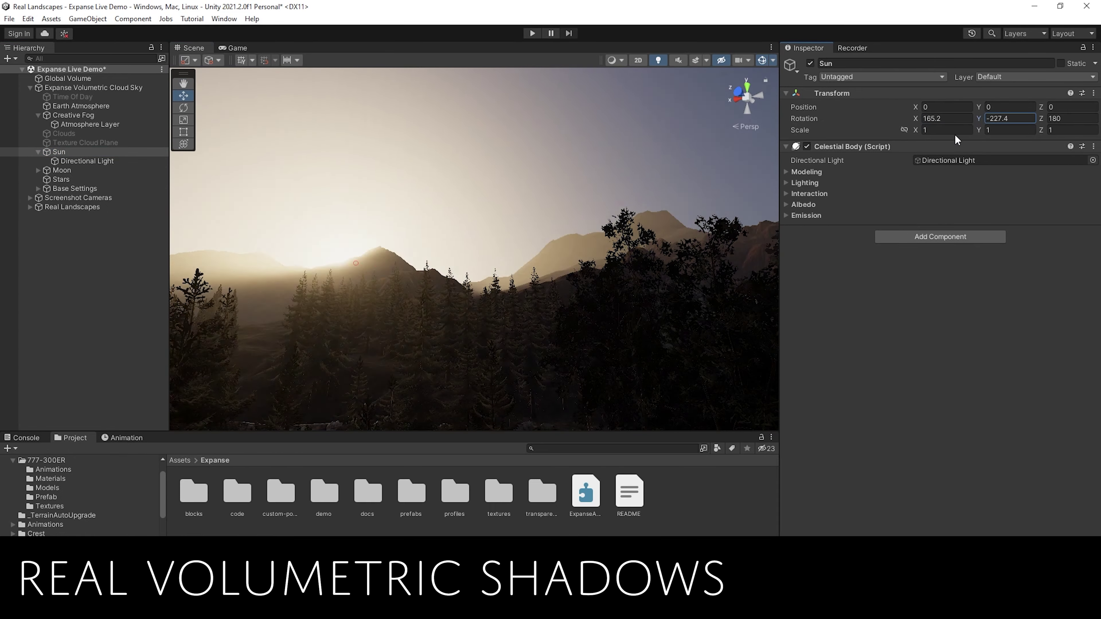
drag(955, 135, 989, 158)
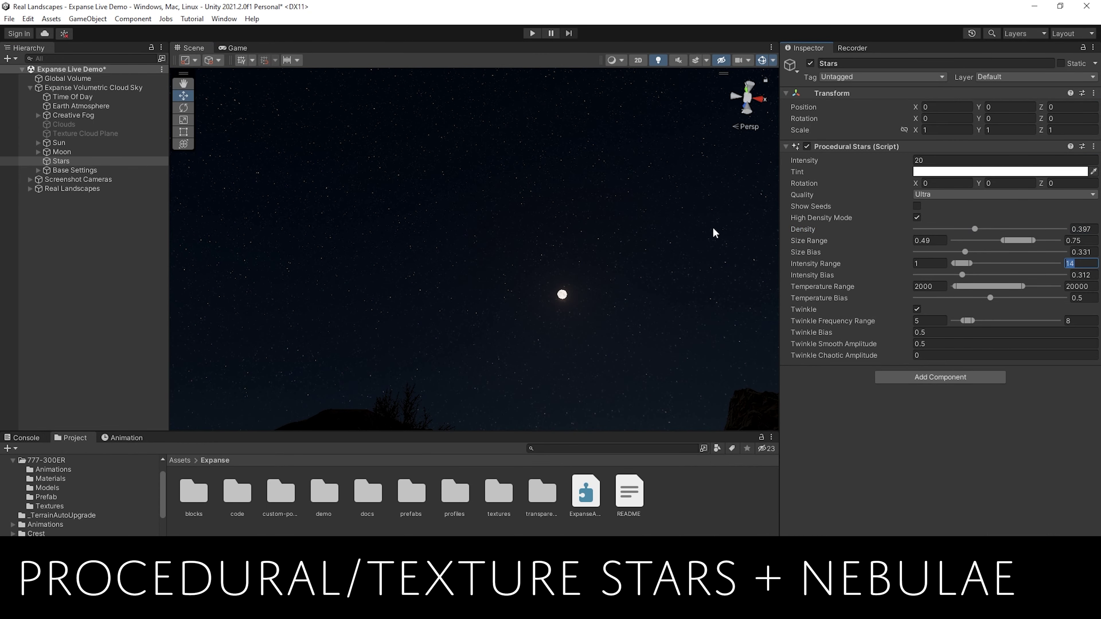
- Raise the stars' Intensity Range, set Nebulae Overall Intensity to 0, and apply MilkyWayPanorama8K
drag(969, 264, 1004, 266)
text(15)
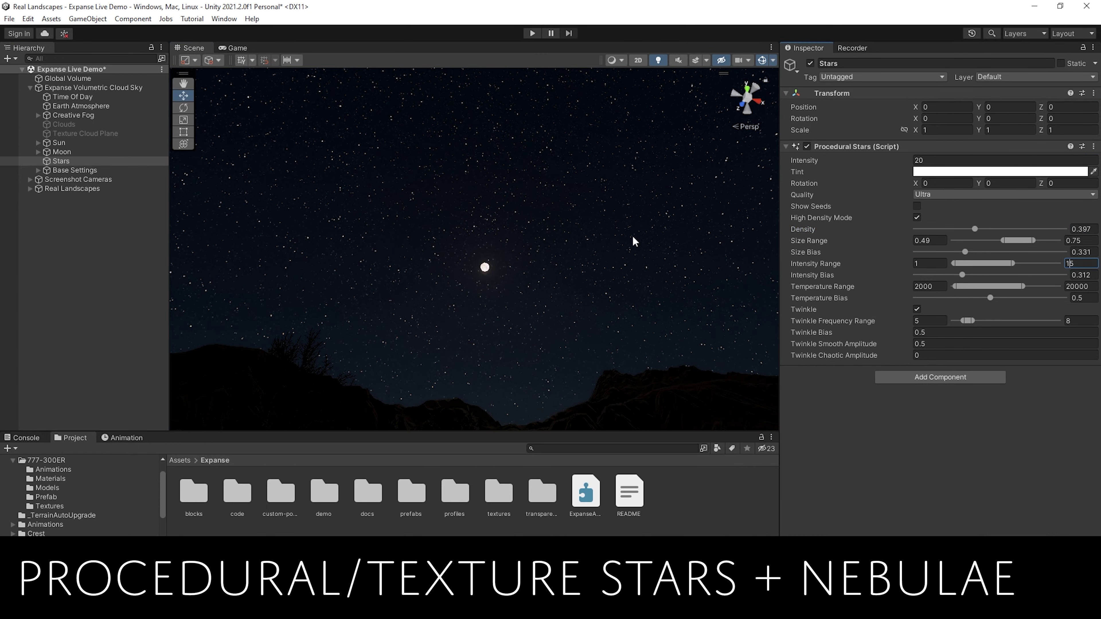
key(Return)
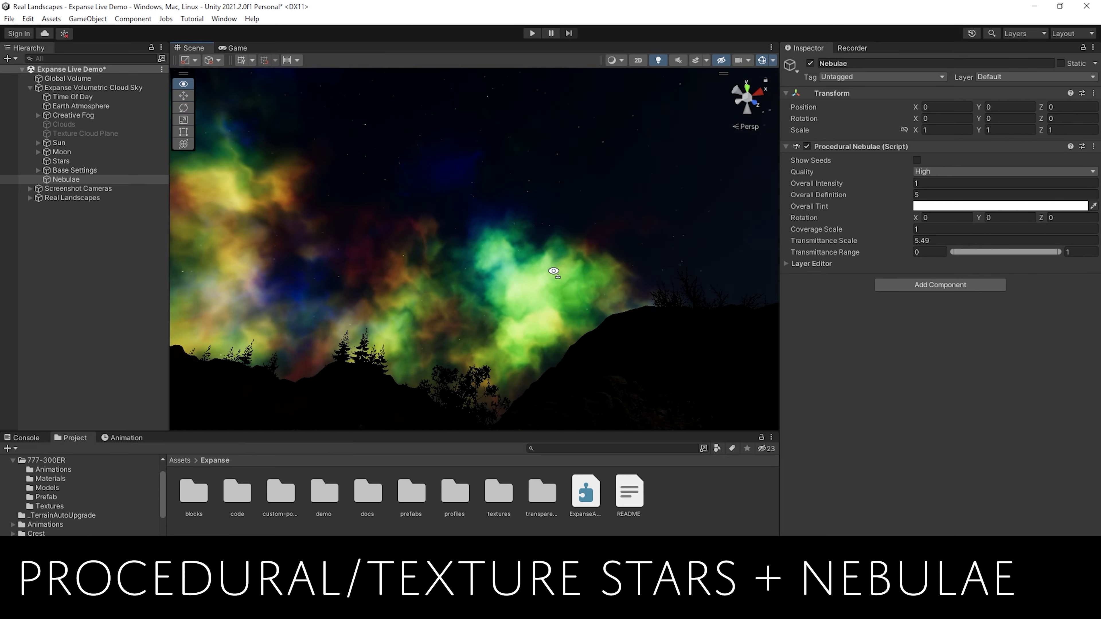
drag(910, 185, 905, 187)
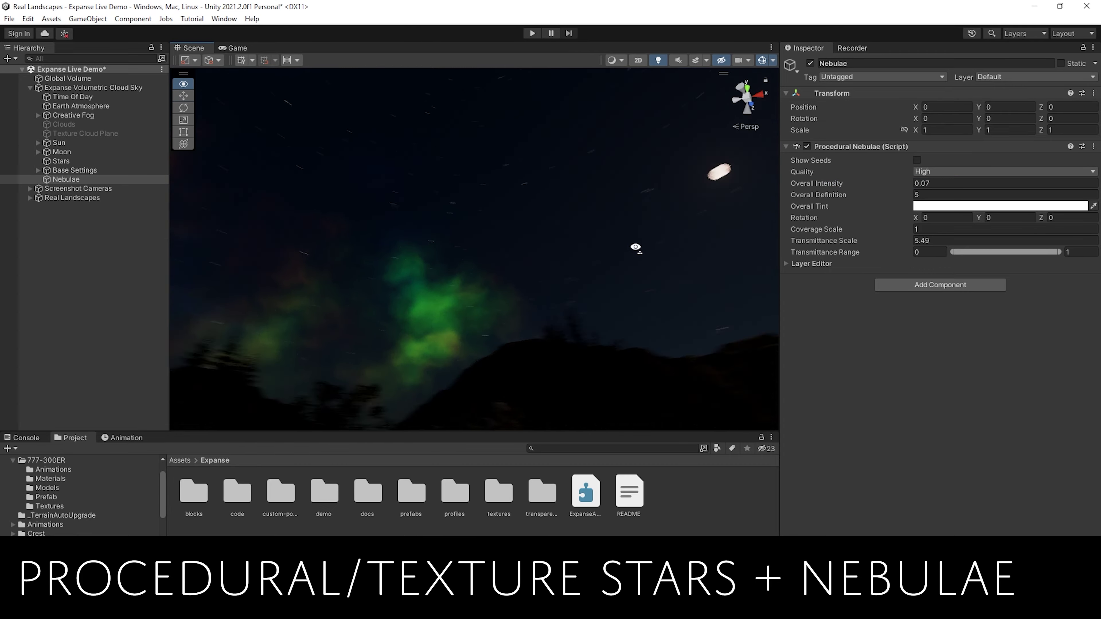
double_click(1015, 212)
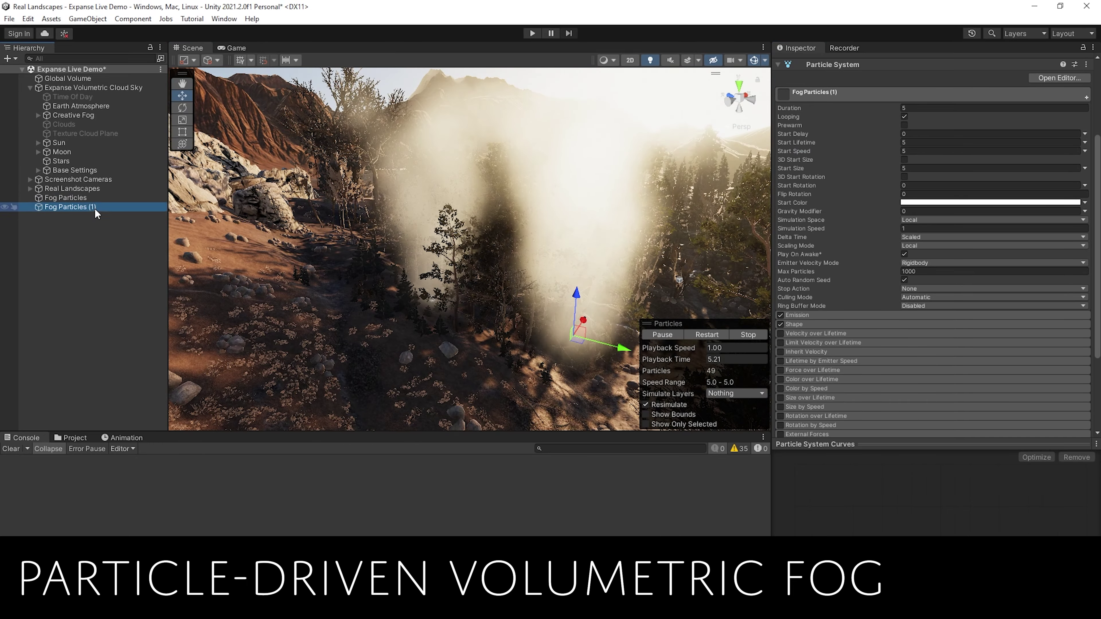
- Duplicate the Fog Particles emitter and paint a first cloud stroke into the sky
key(ctrl+d)
alt+drag(563, 352, 292, 263)
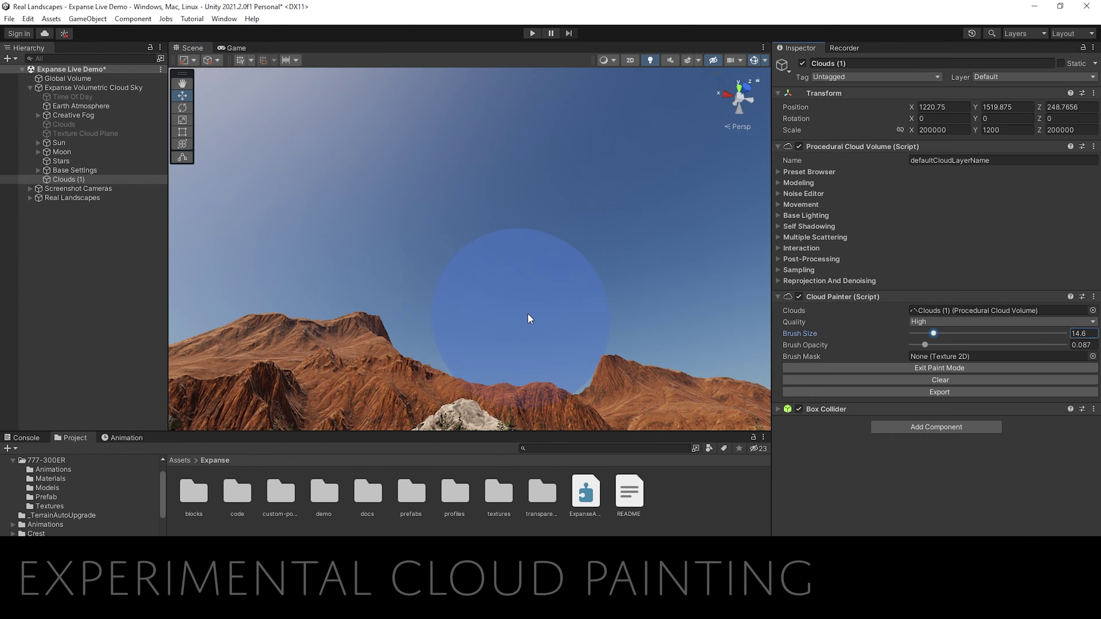
mouse_move(529, 318)
mouse_down()
mouse_move(530, 288)
mouse_move(437, 263)
mouse_up()
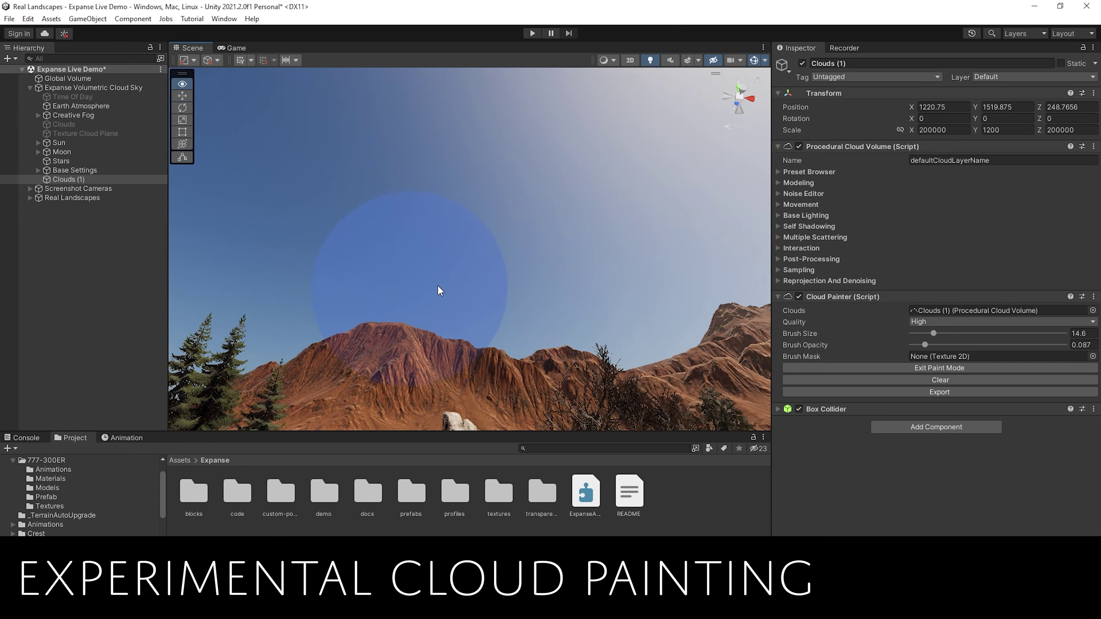
- Shrink the Cloud Painter brush to 7.1 and paint puffy clouds above the mountains
drag(368, 269, 624, 269)
drag(933, 333, 922, 334)
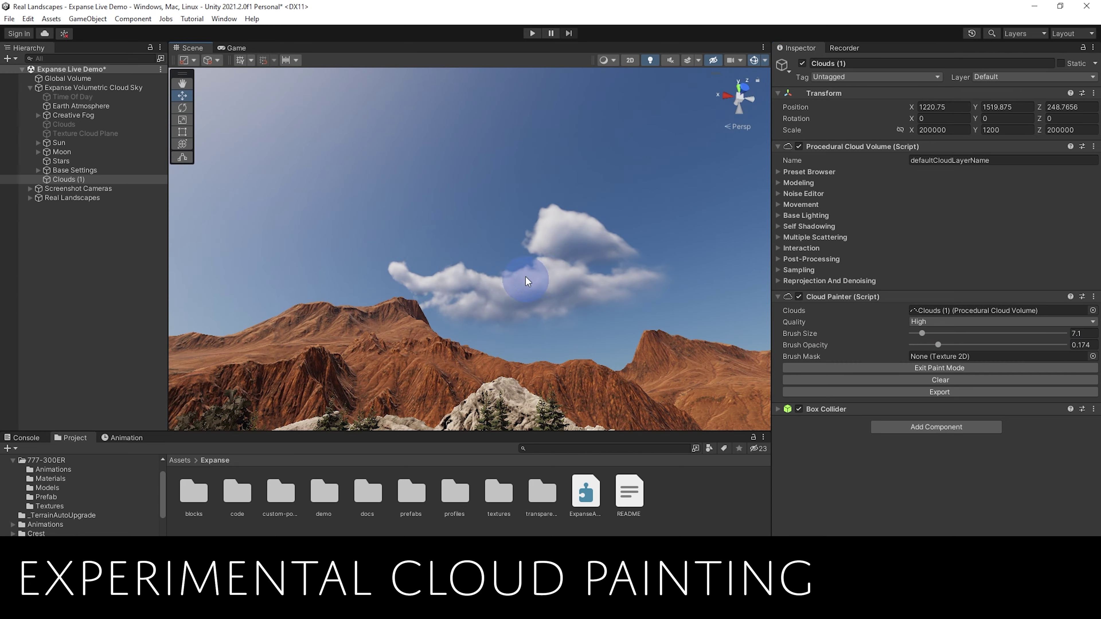
drag(524, 282, 590, 246)
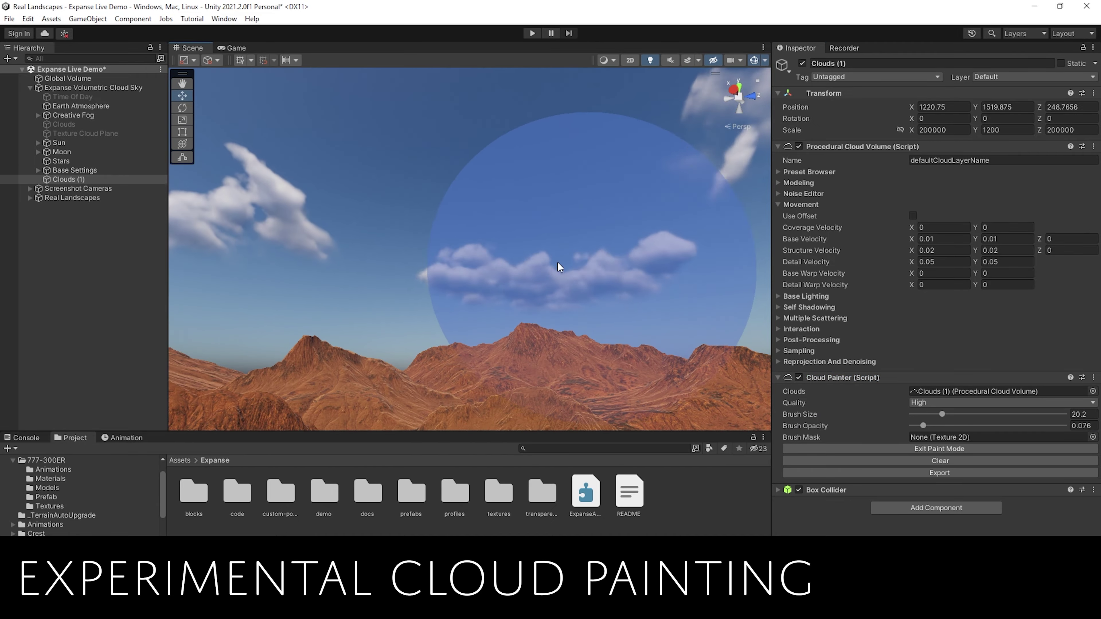
right_drag(558, 263, 664, 213)
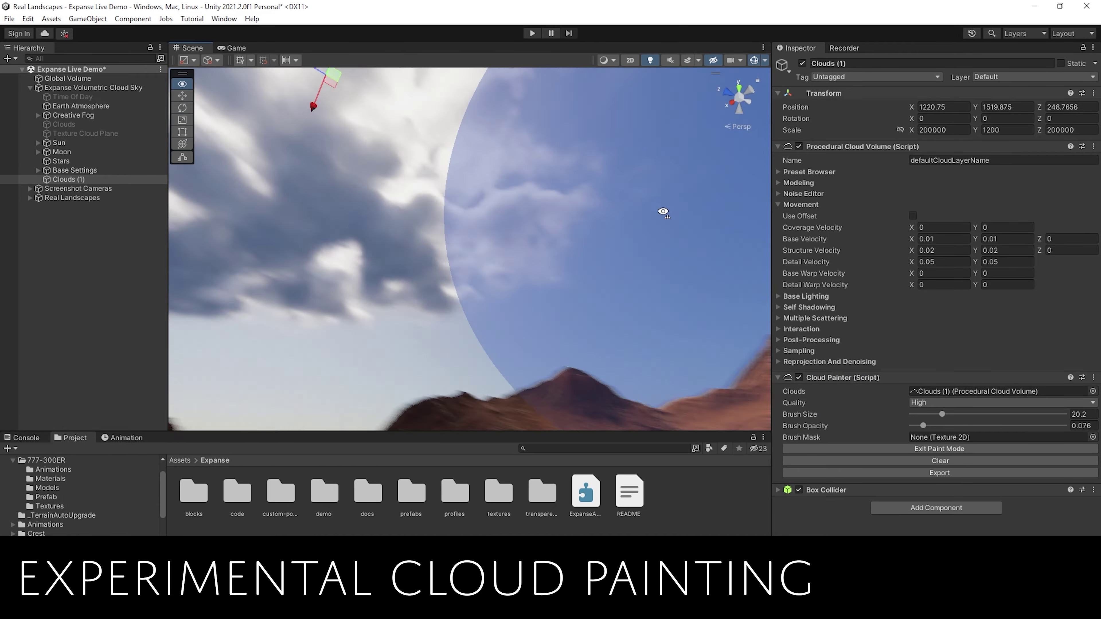